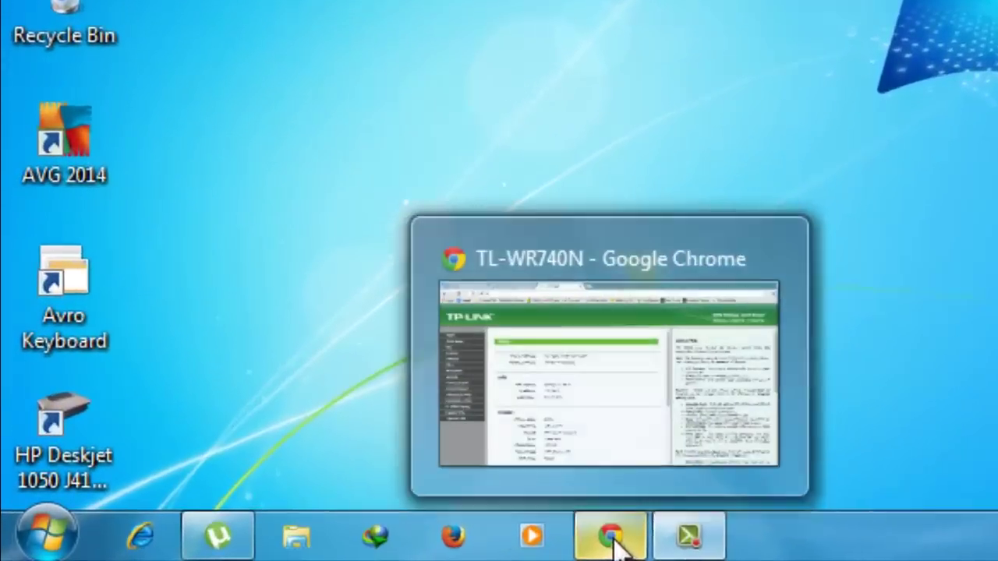
Bring Chrome back and load the TL-WR740N Status page at 192.168.0.1 in a new tab
click(262, 550)
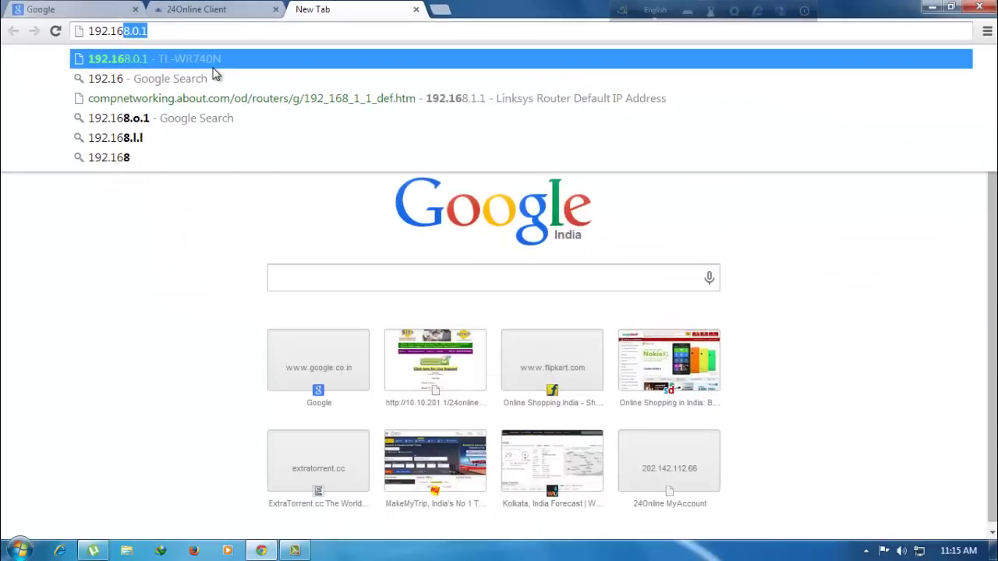
click(227, 64)
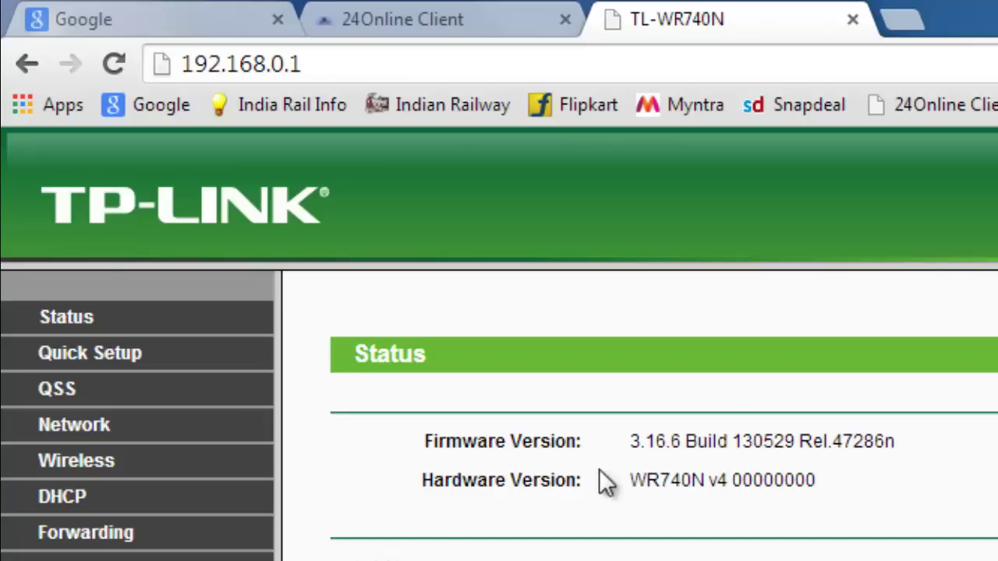
drag(575, 451, 940, 434)
click(604, 461)
drag(649, 480, 875, 509)
click(874, 509)
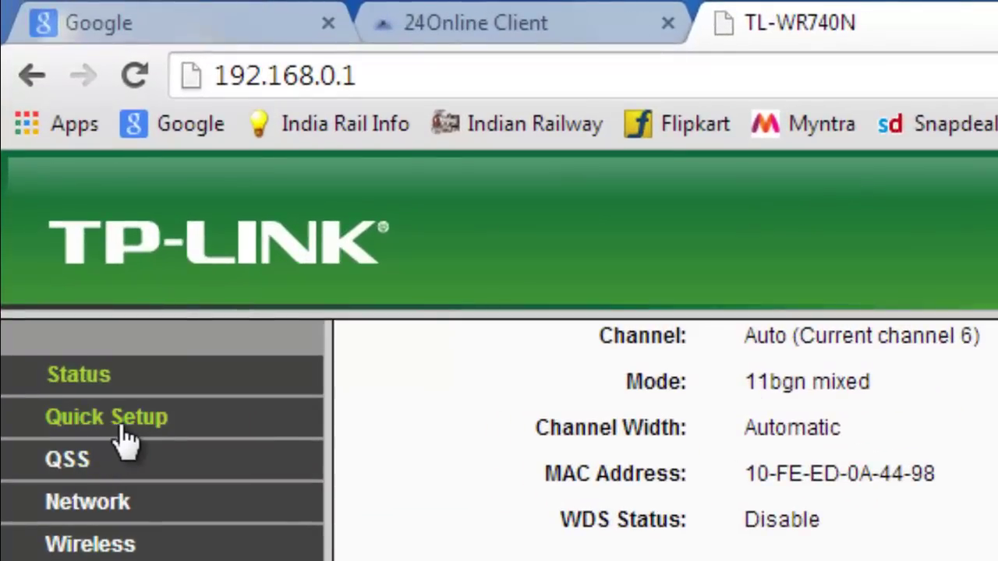
Start the router's Quick Setup and choose Static IP as the WAN connection type
click(106, 390)
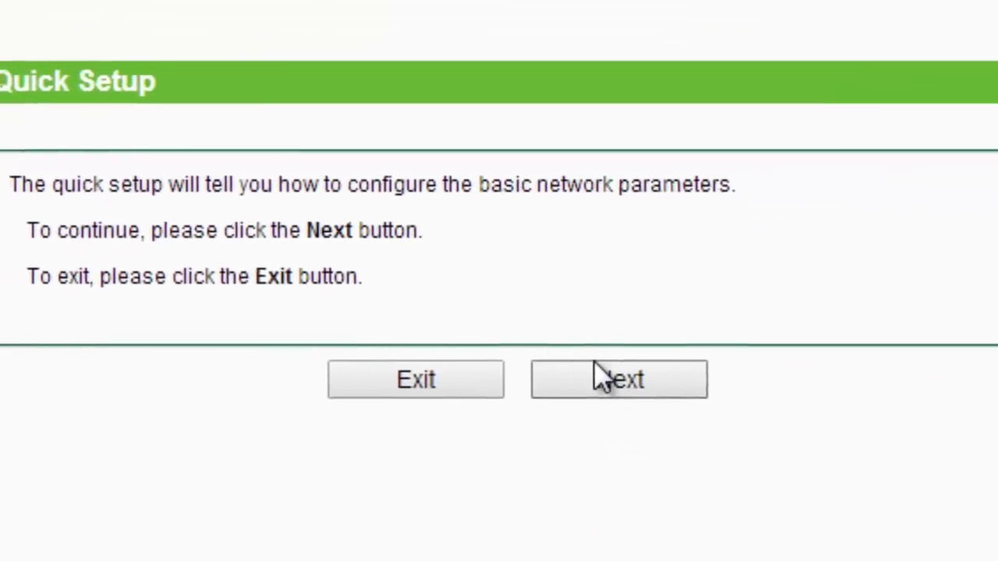
click(601, 376)
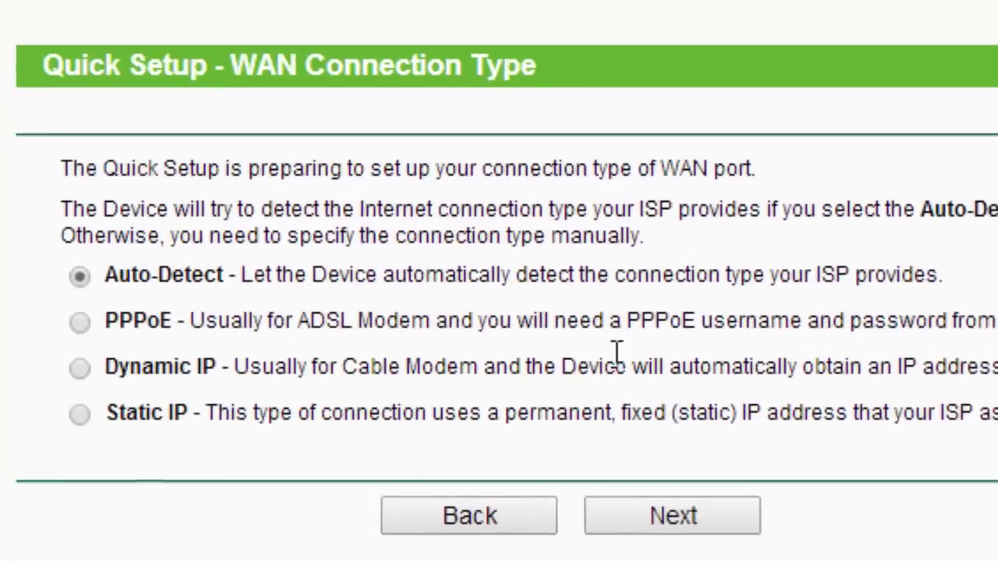
click(100, 407)
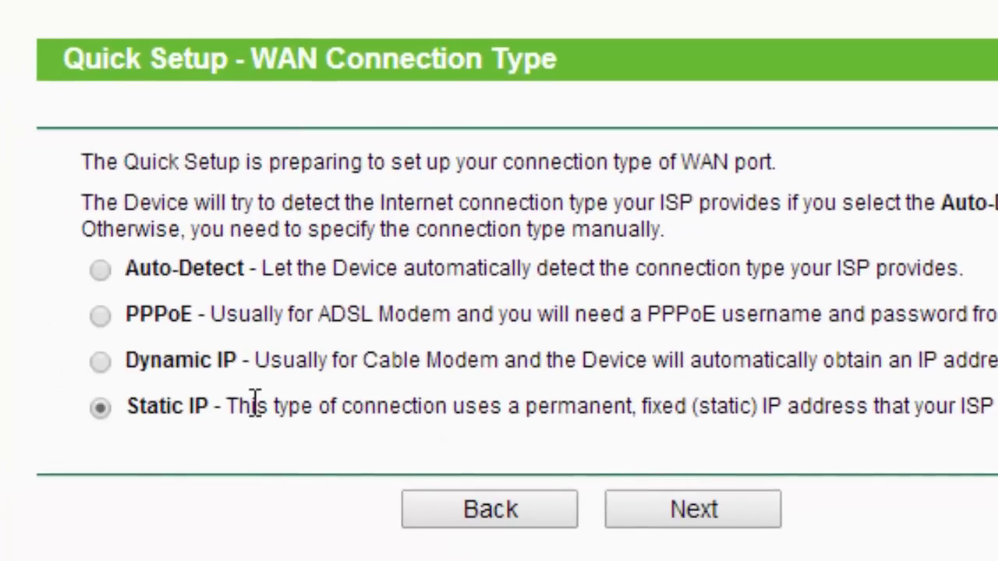
click(675, 516)
Fill in the ISP's IP address, subnet mask, gateway and DNS on the Static IP page
drag(581, 160, 387, 239)
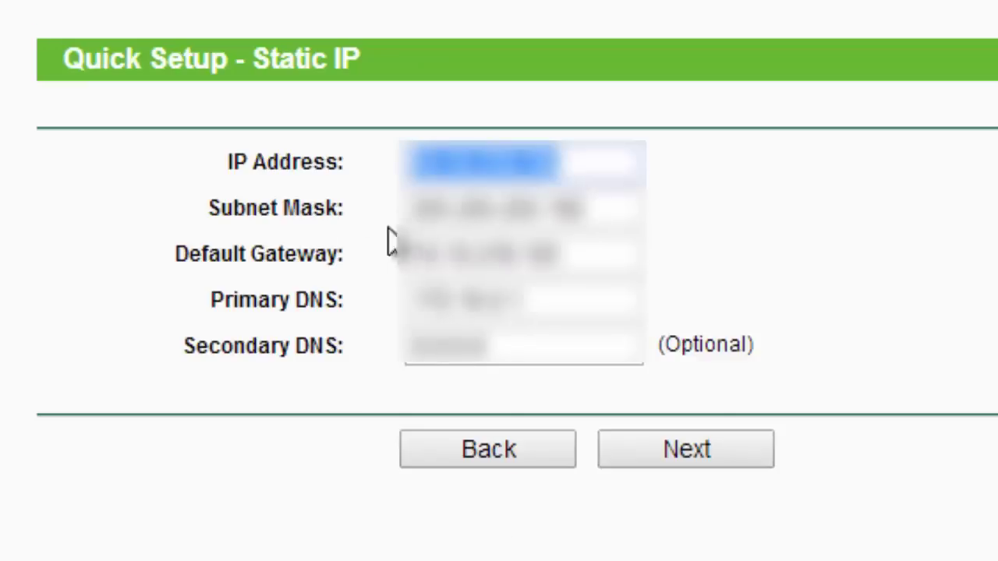
click(665, 227)
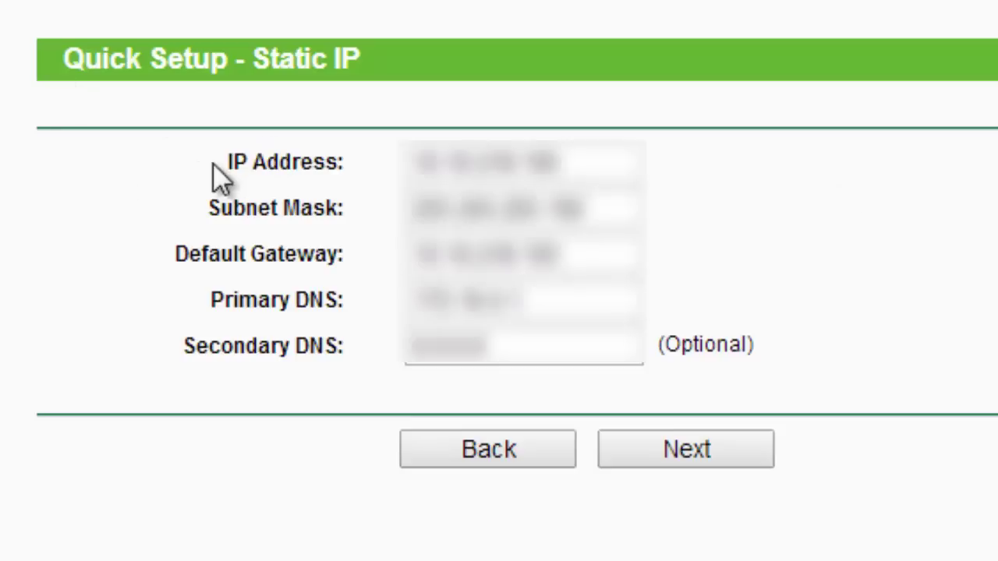
key(Tab)
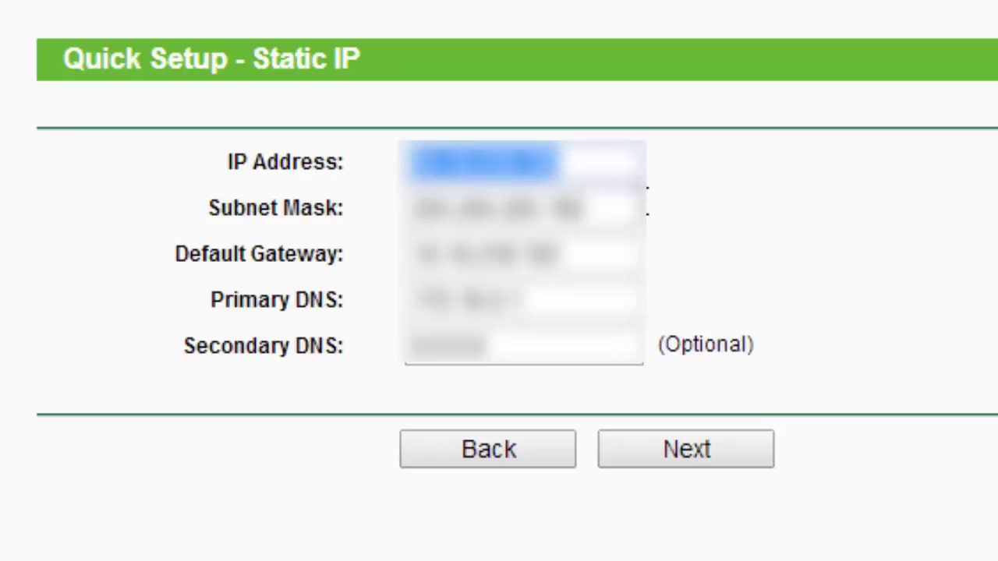
key(Tab)
click(626, 214)
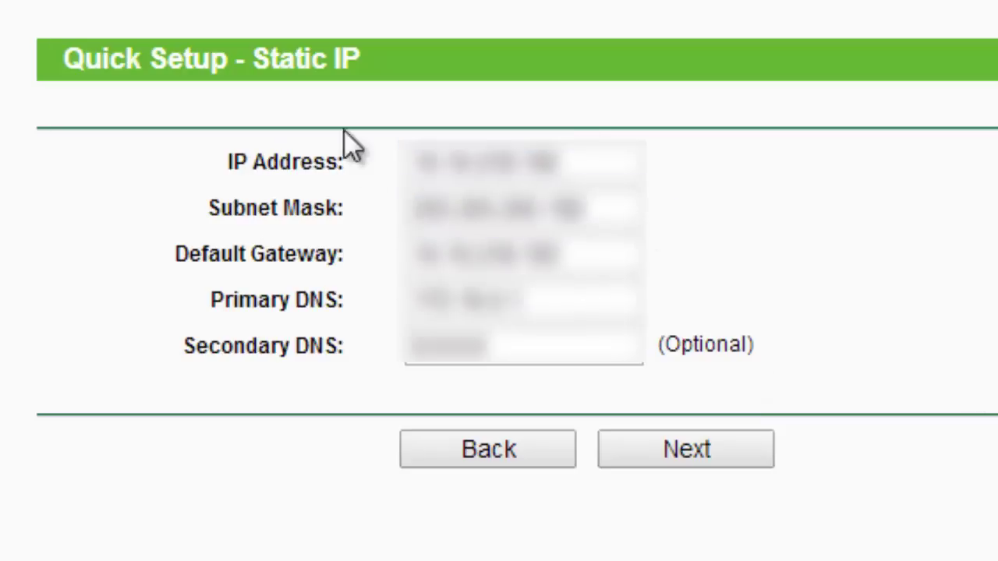
double_click(484, 161)
Continue past the static IP and wireless pages and finish Quick Setup, reaching the 24Online portal
click(747, 459)
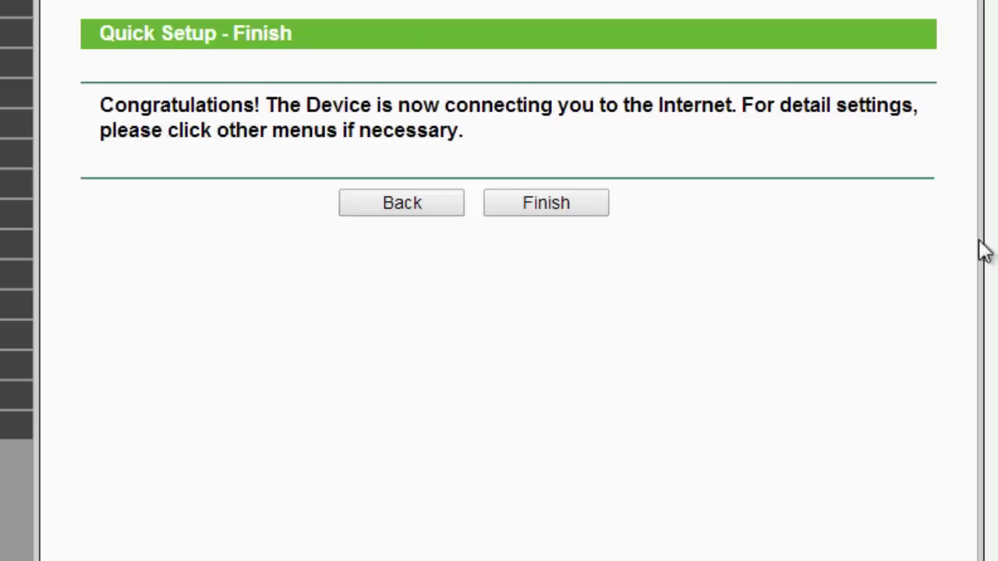
drag(130, 117, 795, 187)
click(536, 209)
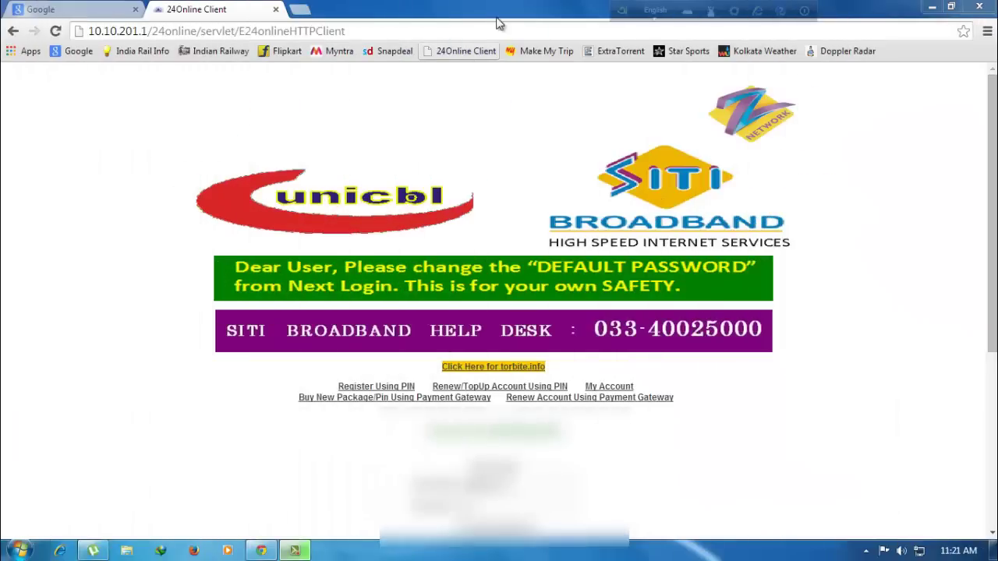
Reload the 24Online portal page from the address bar and scroll down to its login area
click(365, 24)
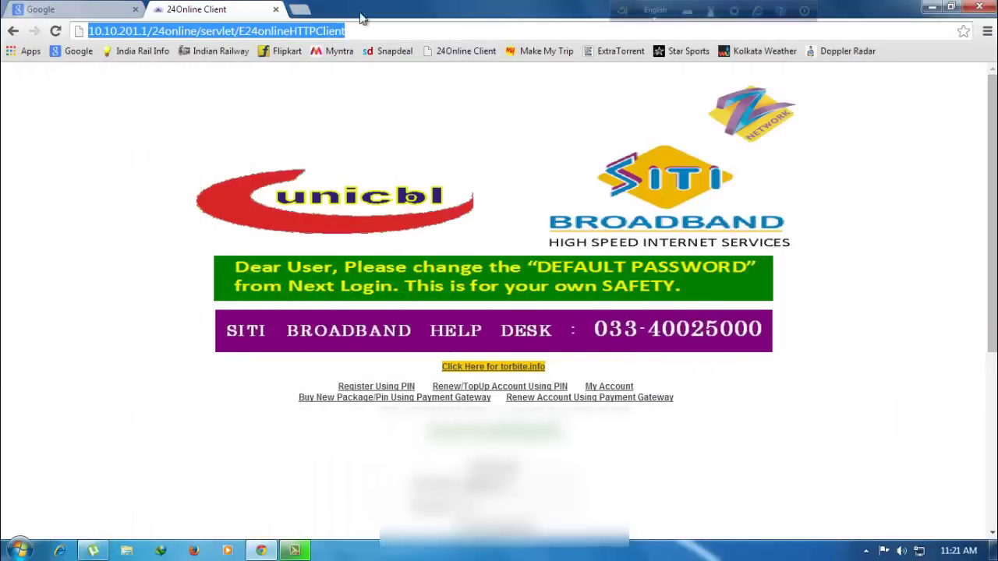
click(373, 29)
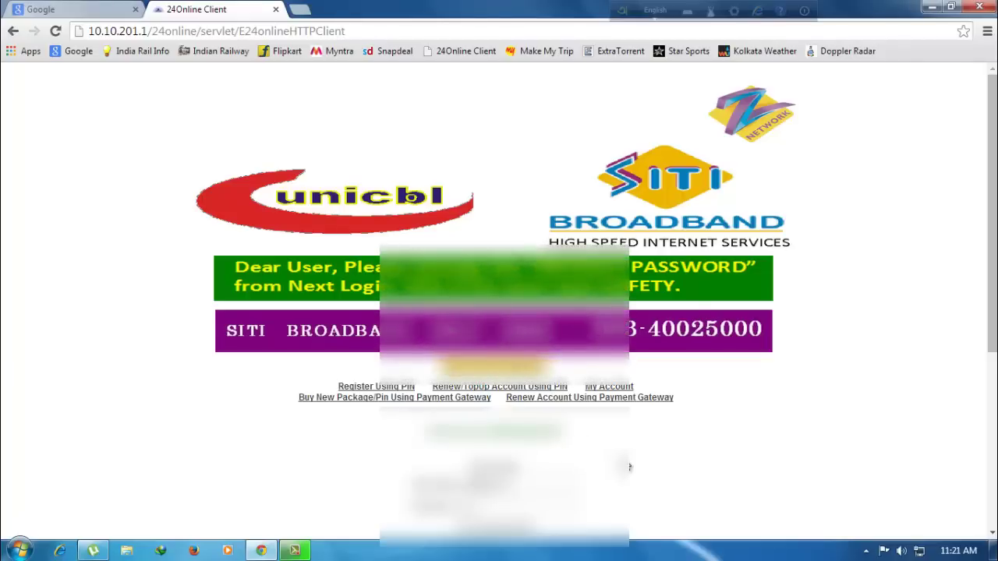
scroll(356, 283, down, 3)
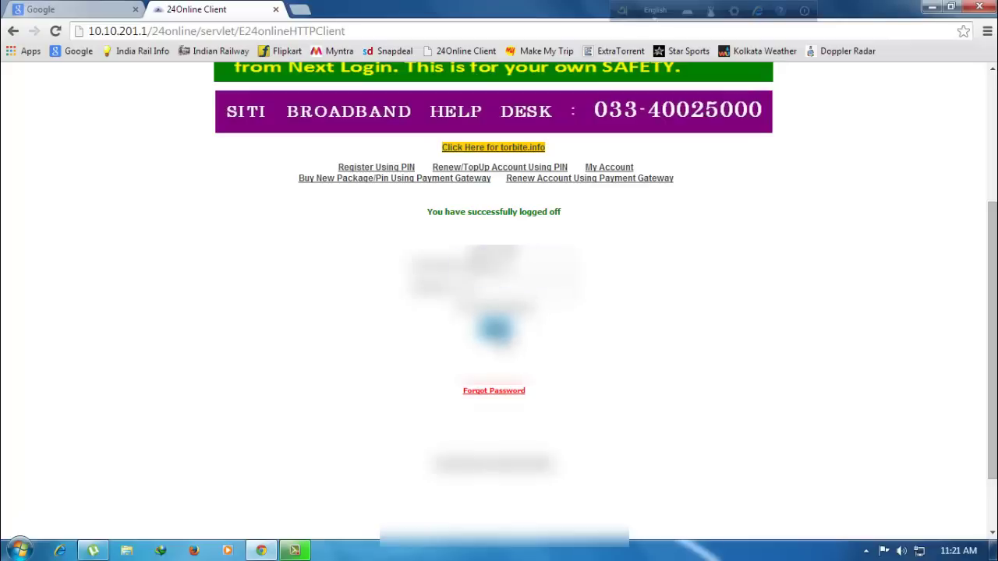
scroll(499, 312, up, 3)
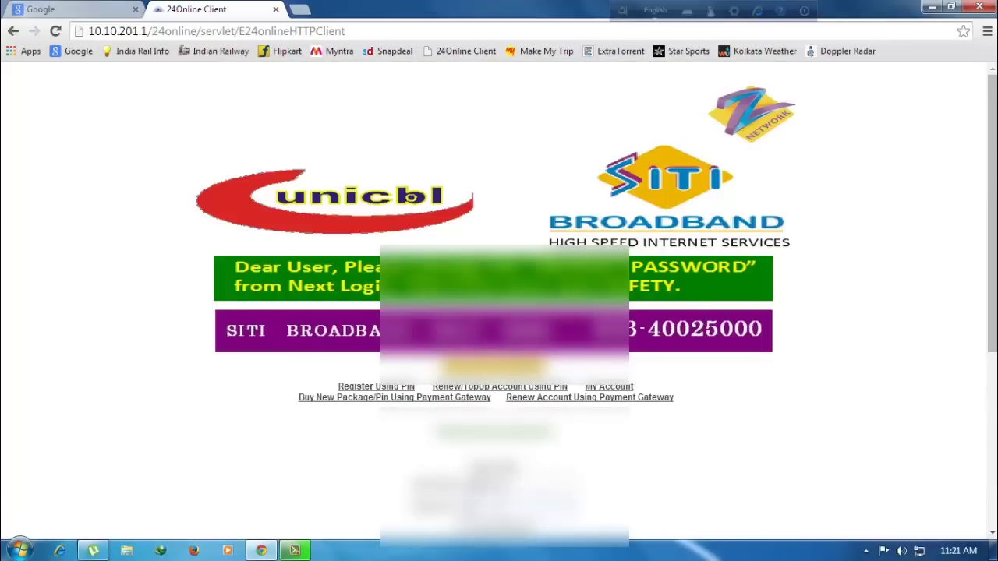
scroll(499, 312, down, 3)
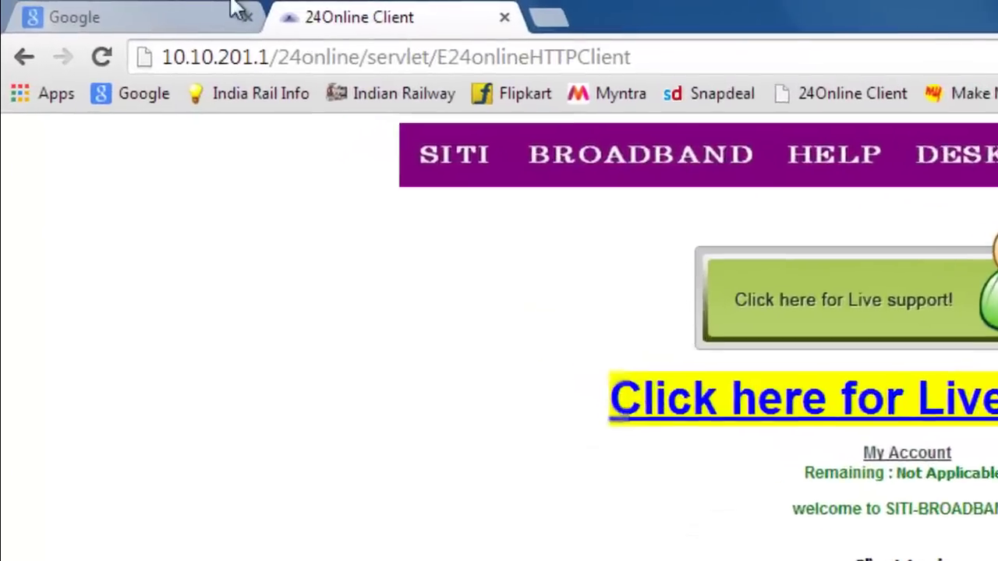
click(124, 10)
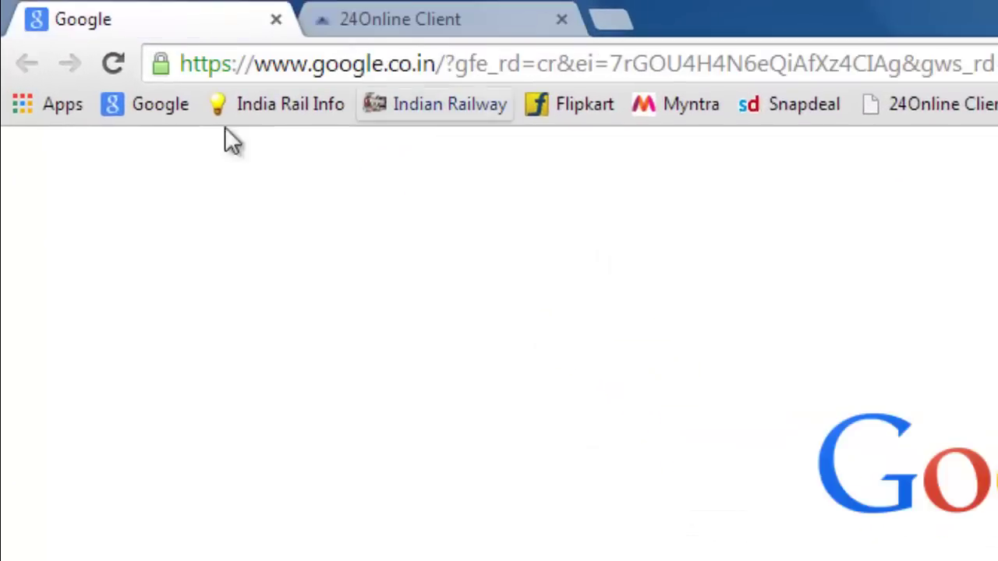
click(712, 61)
text(www)
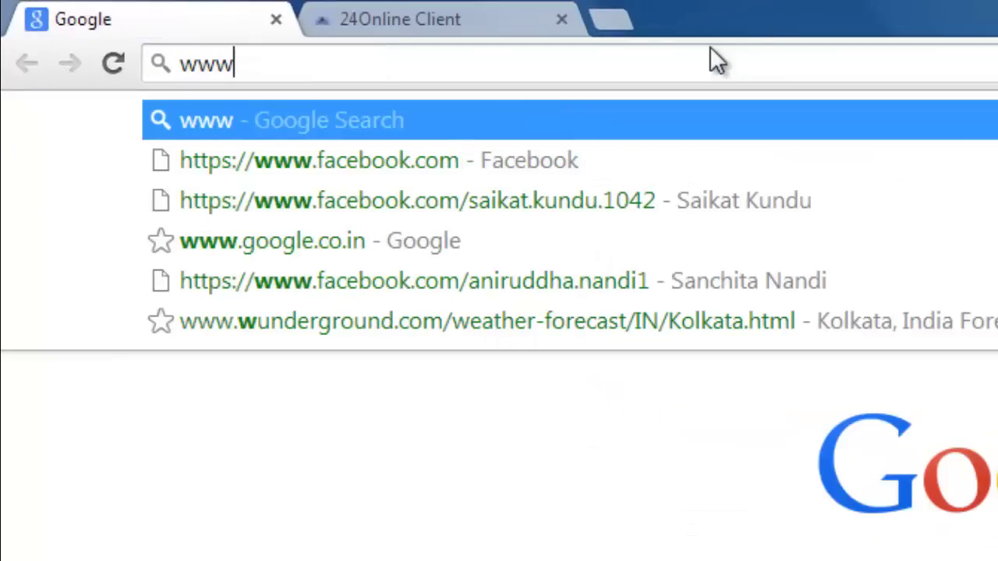
text(.youtube.)
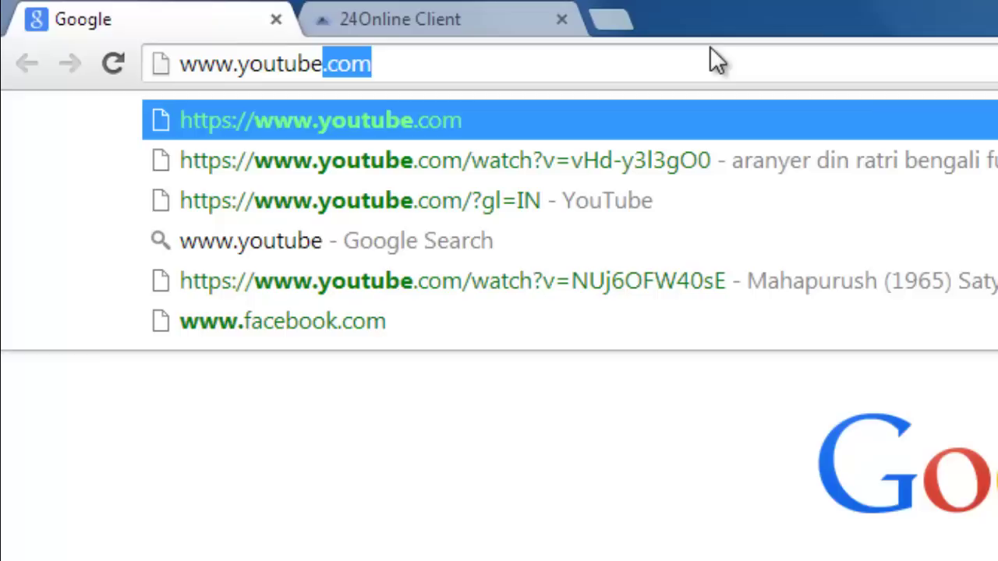
text(com)
key(Return)
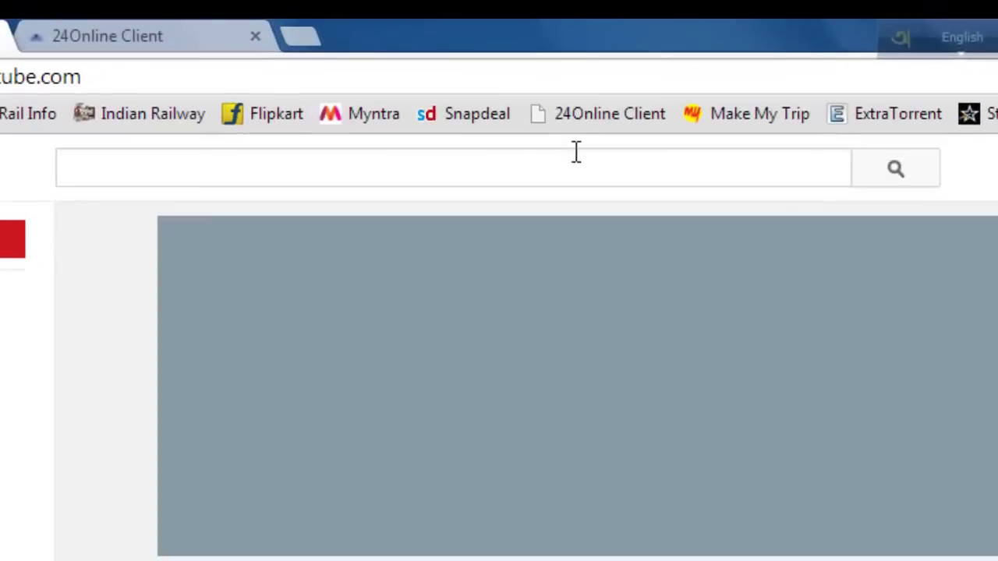
text(Allindi)
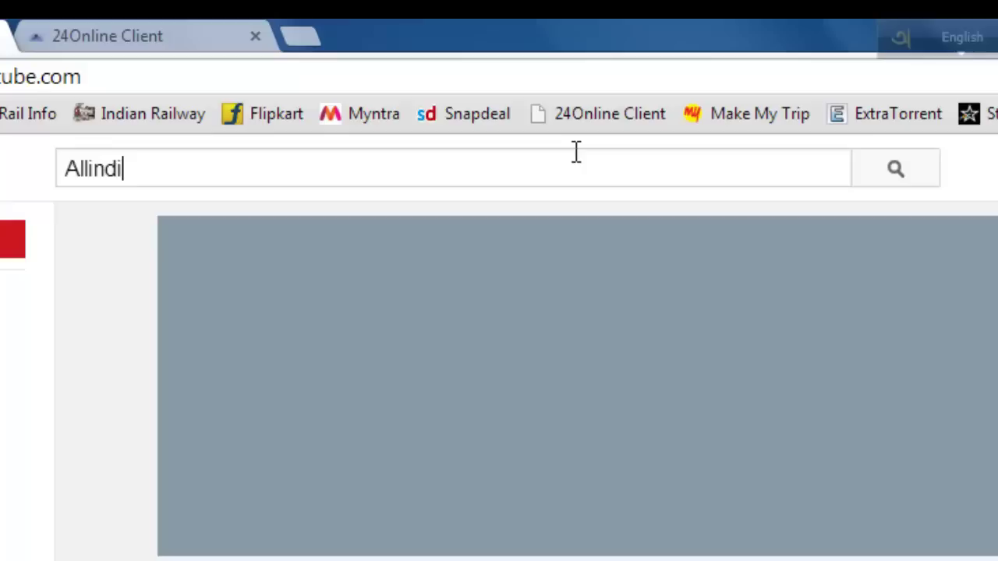
text(aTech)
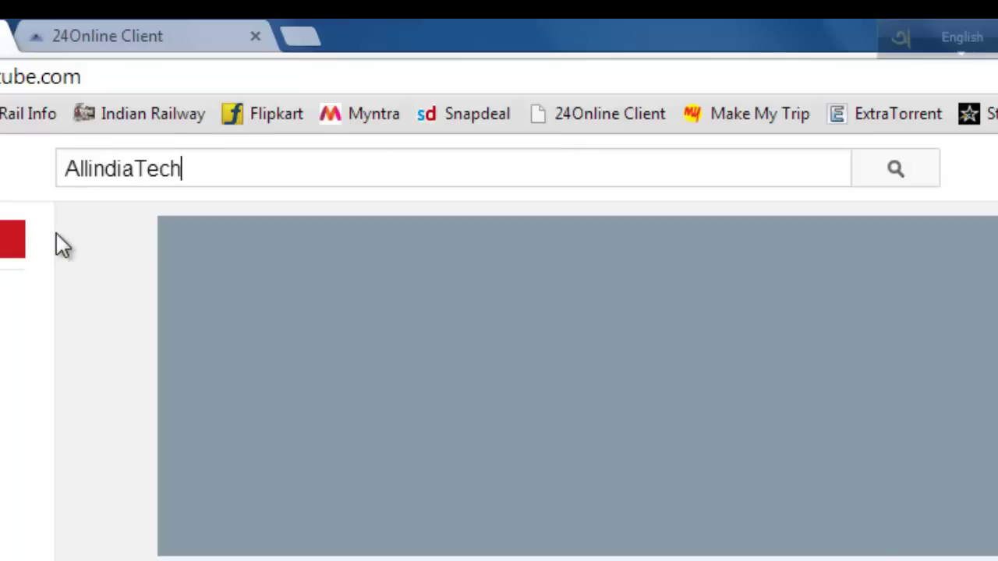
key(Return)
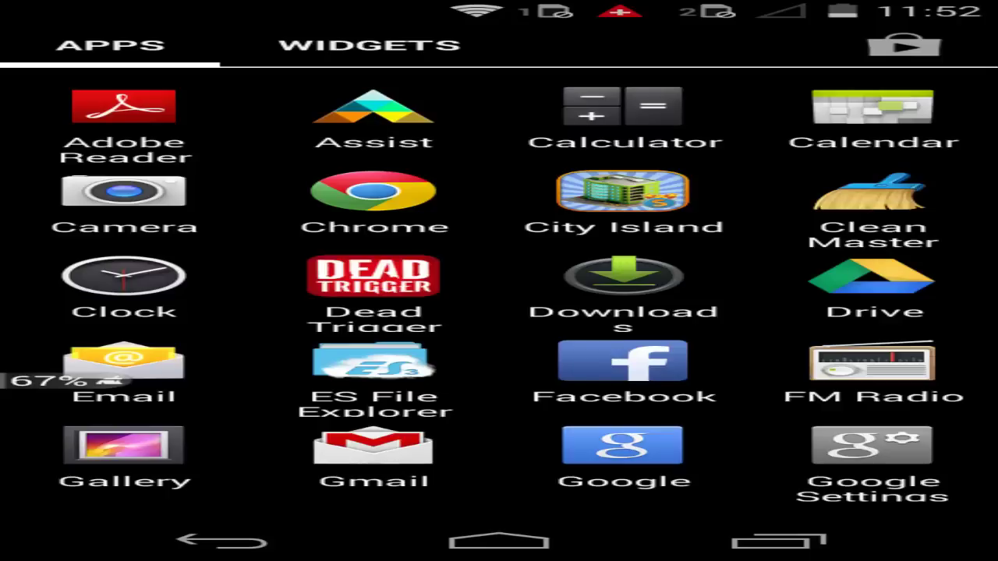
click(373, 195)
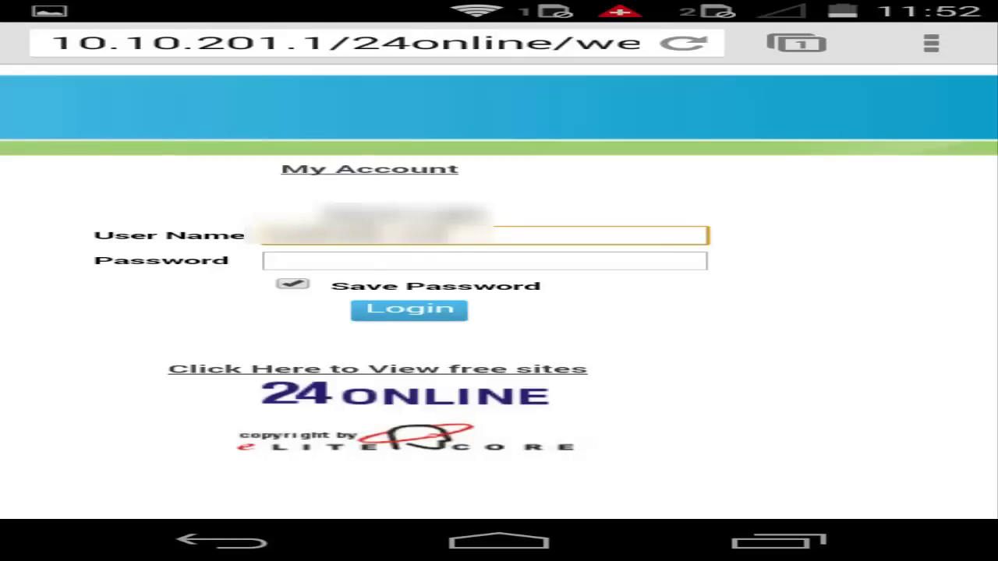
click(408, 310)
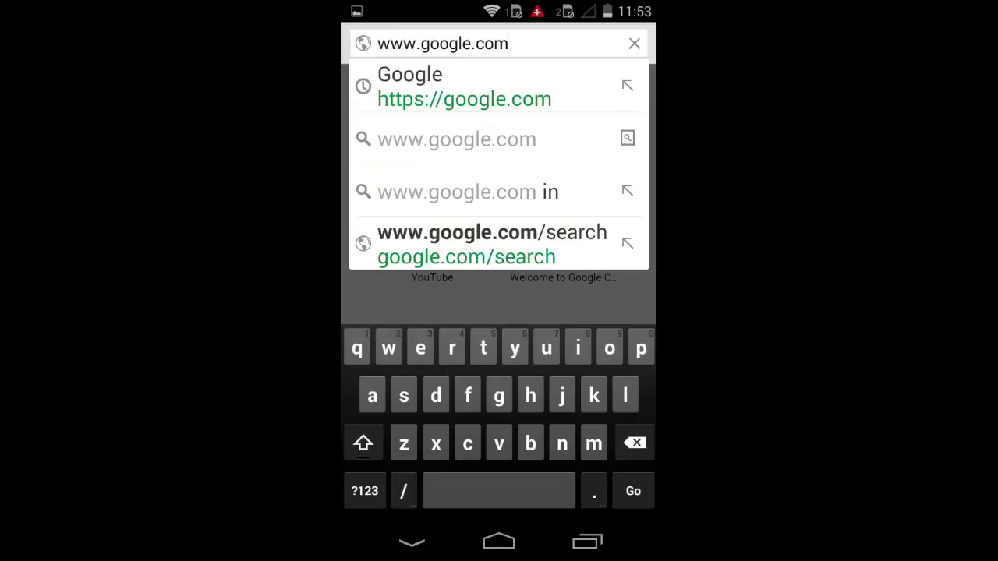
key(Return)
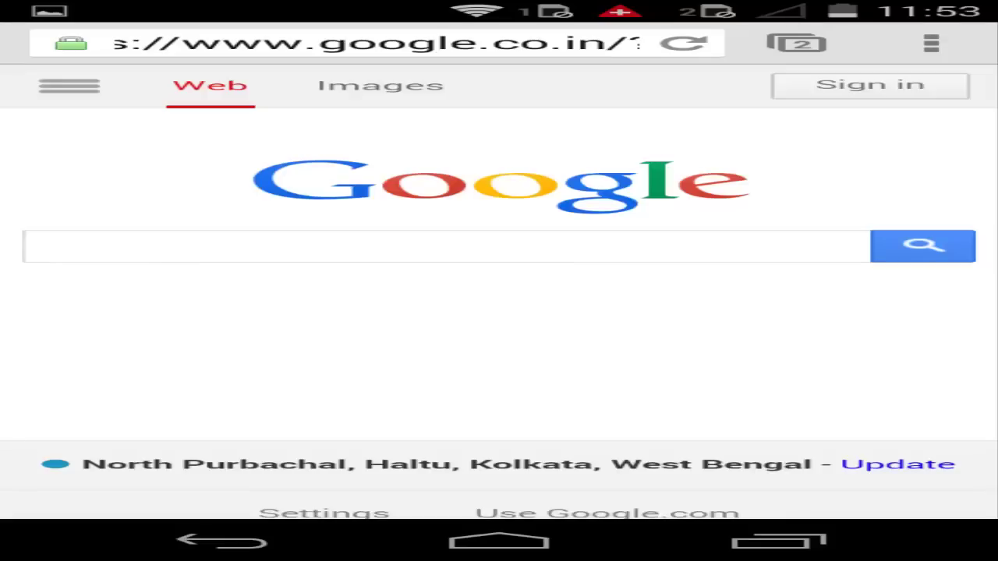